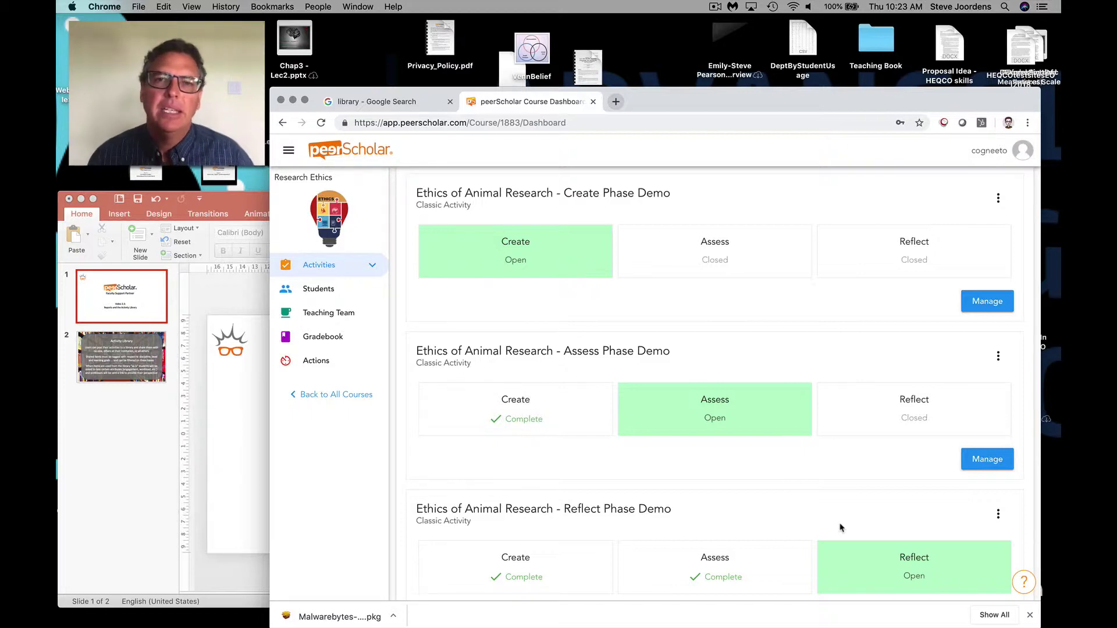
# - Open the management dashboard of the Ethics of Animal Research - Reflect Phase Demo activity and enlarge the browser window
pyautogui.scroll(-2, 840, 528)
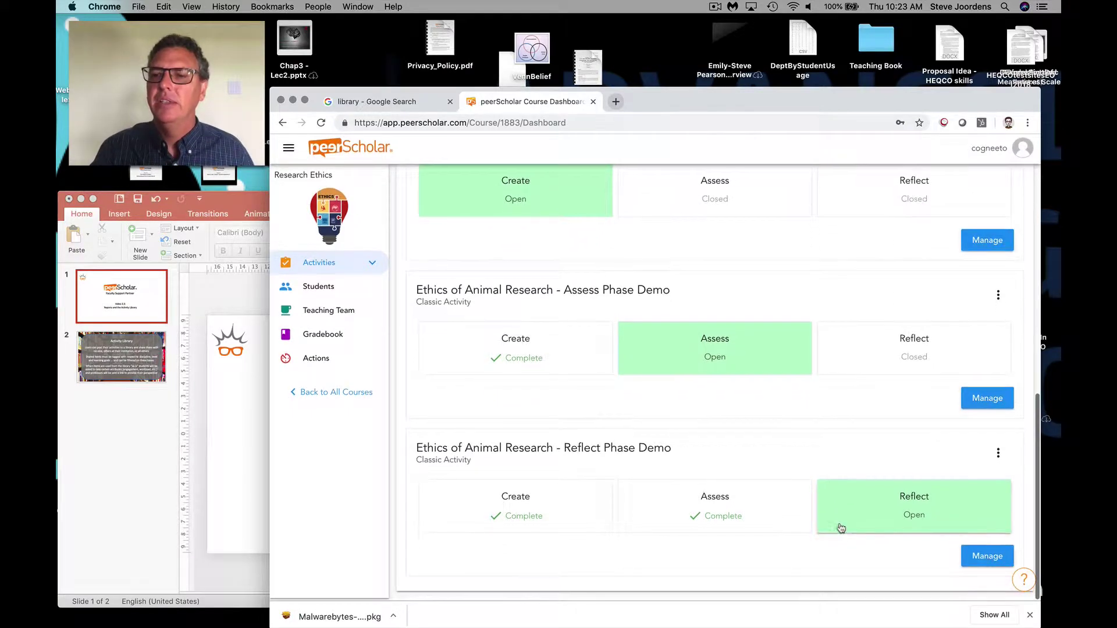
pyautogui.click(981, 560)
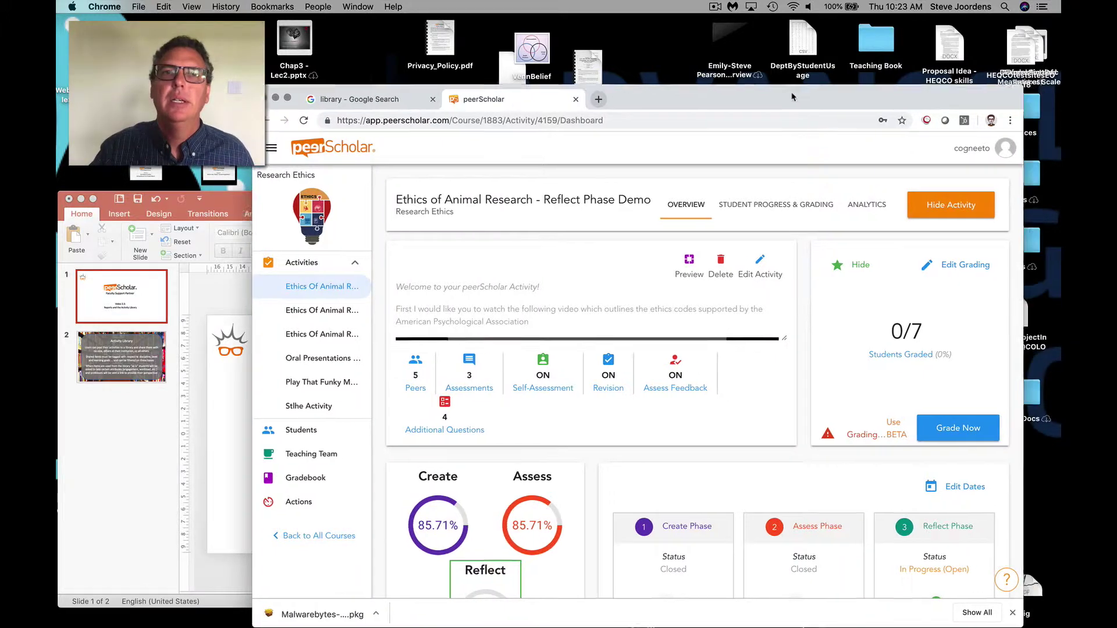
pyautogui.moveTo(814, 100); pyautogui.dragTo(726, 39)
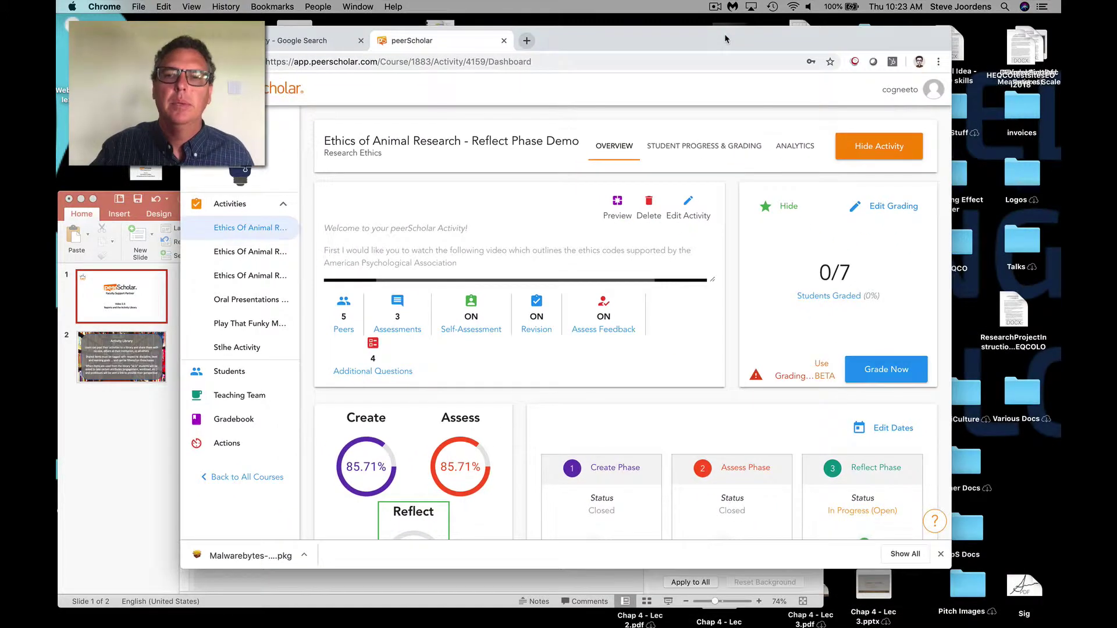
pyautogui.click(940, 554)
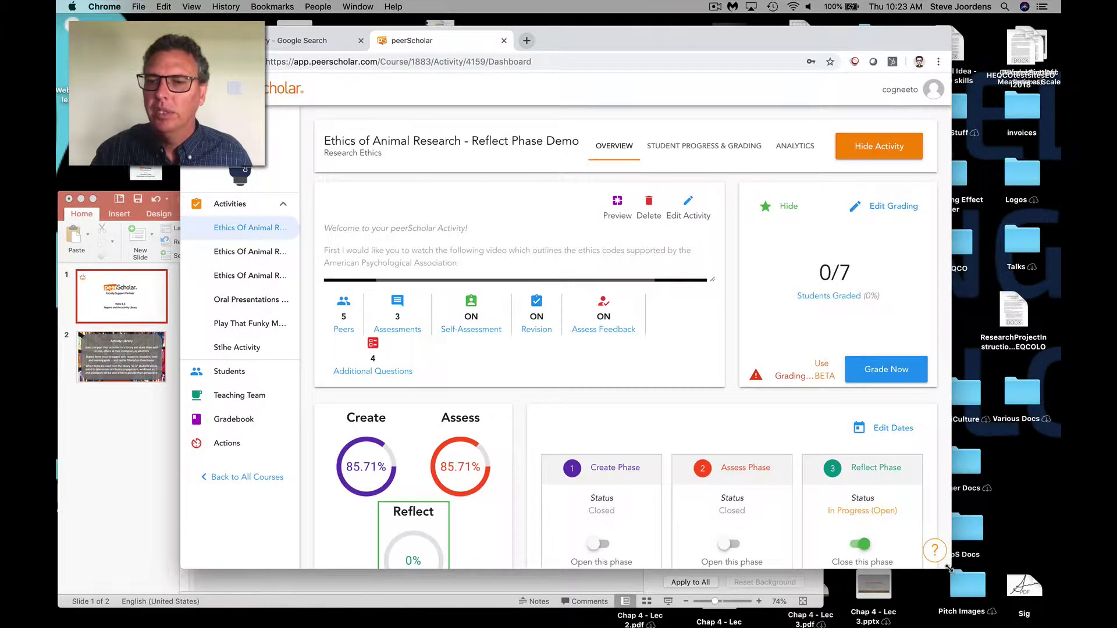
pyautogui.moveTo(949, 569); pyautogui.dragTo(1027, 622)
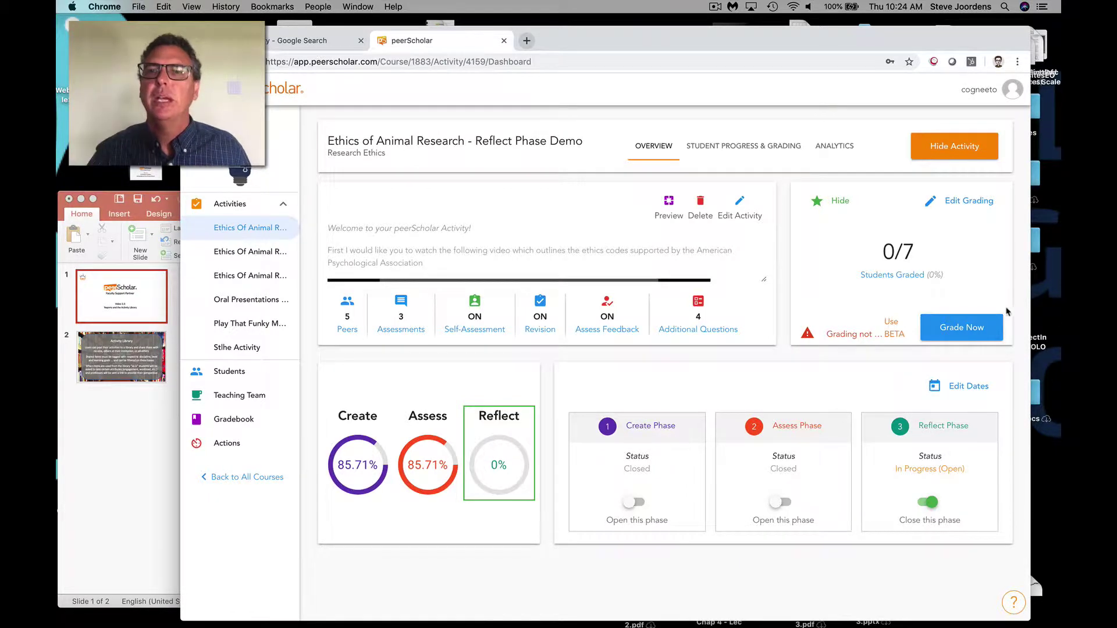
# - Open the activity's student progress and grading view and look over the available report downloads
pyautogui.click(740, 146)
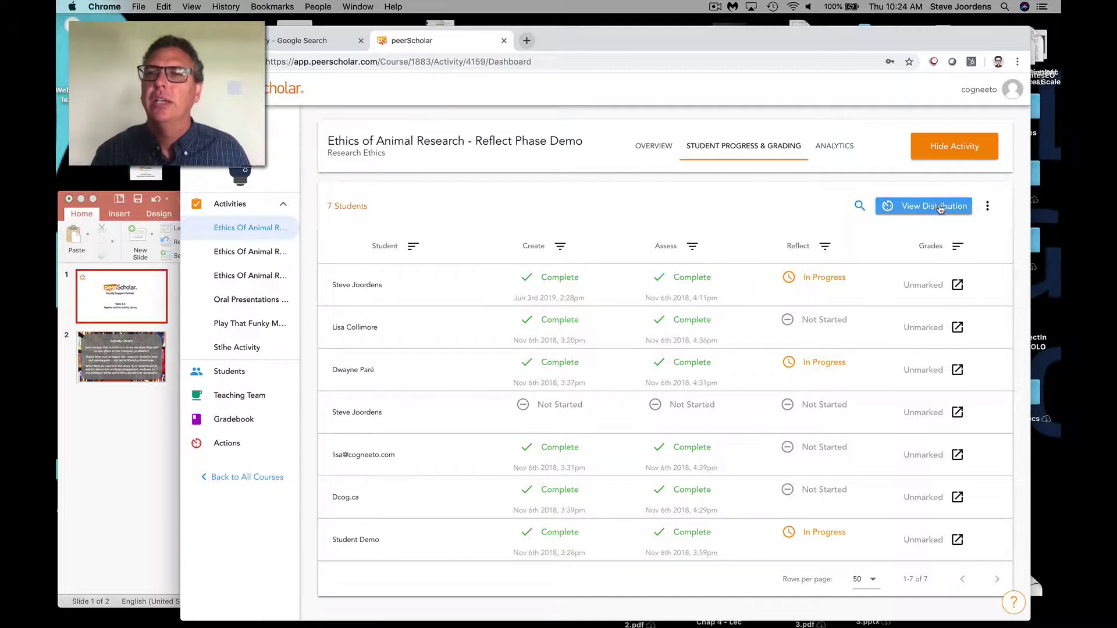
pyautogui.click(988, 206)
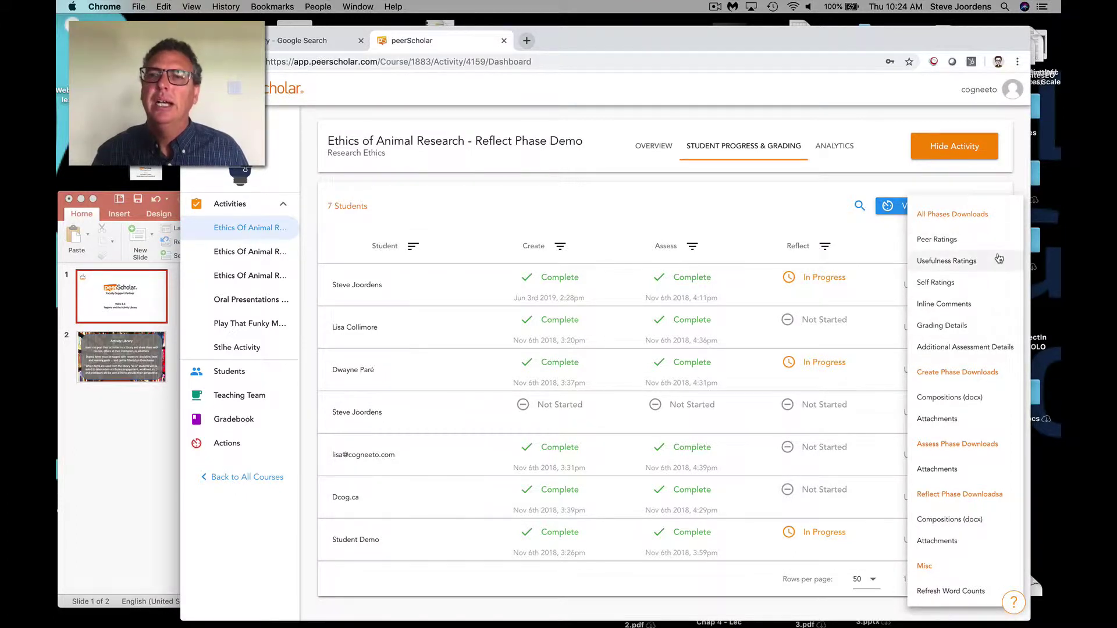
pyautogui.click(878, 245)
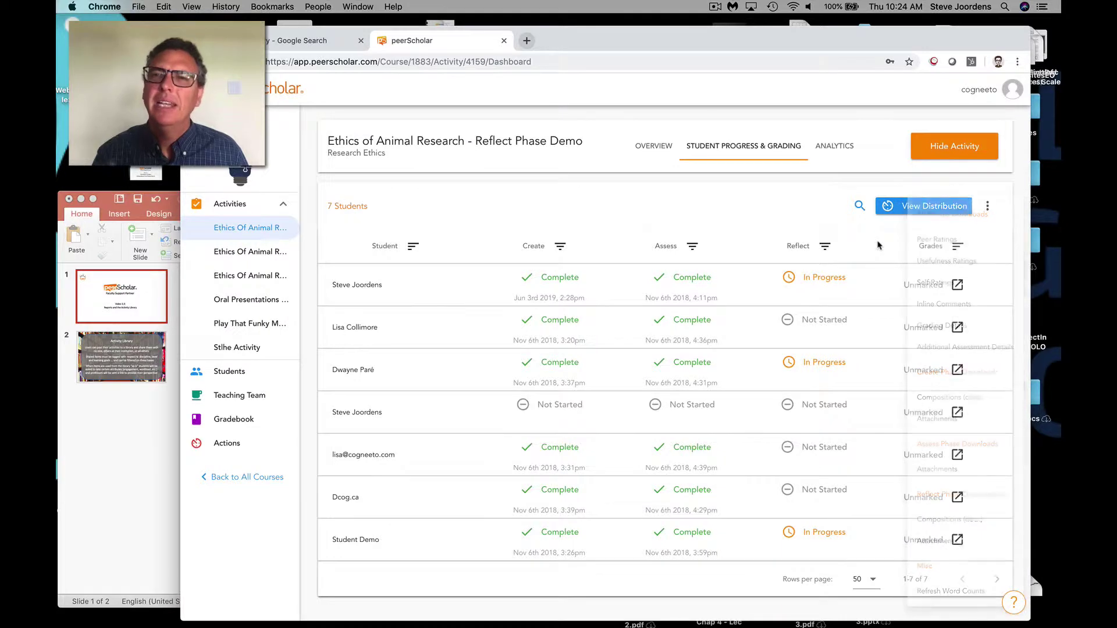
# - View the activity's peer distribution and return to the student progress and grading view
pyautogui.click(933, 201)
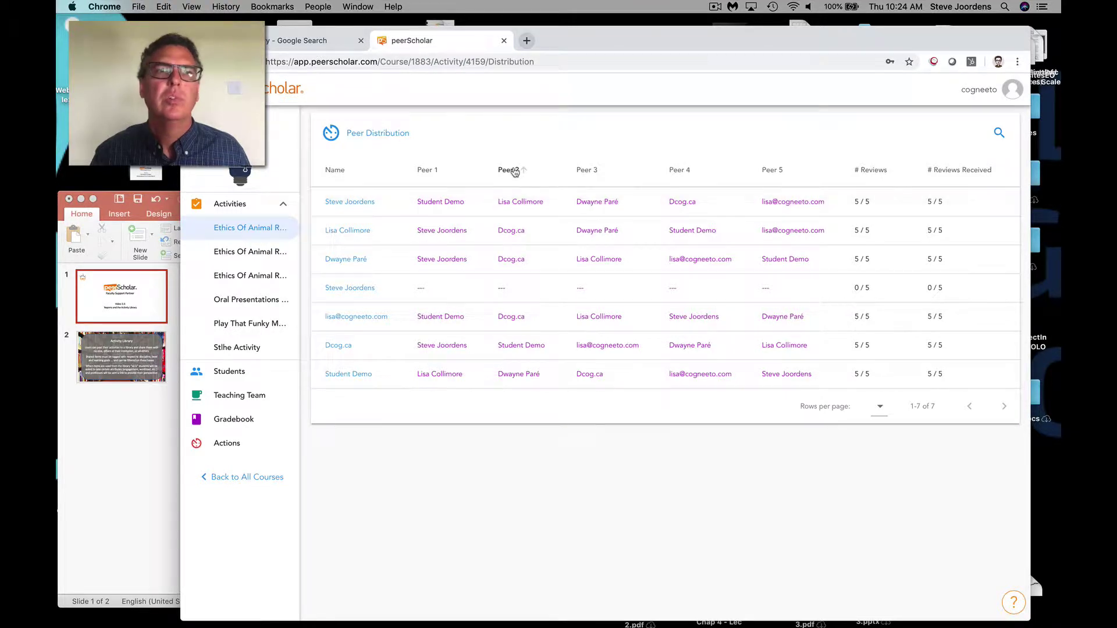
pyautogui.click(195, 62)
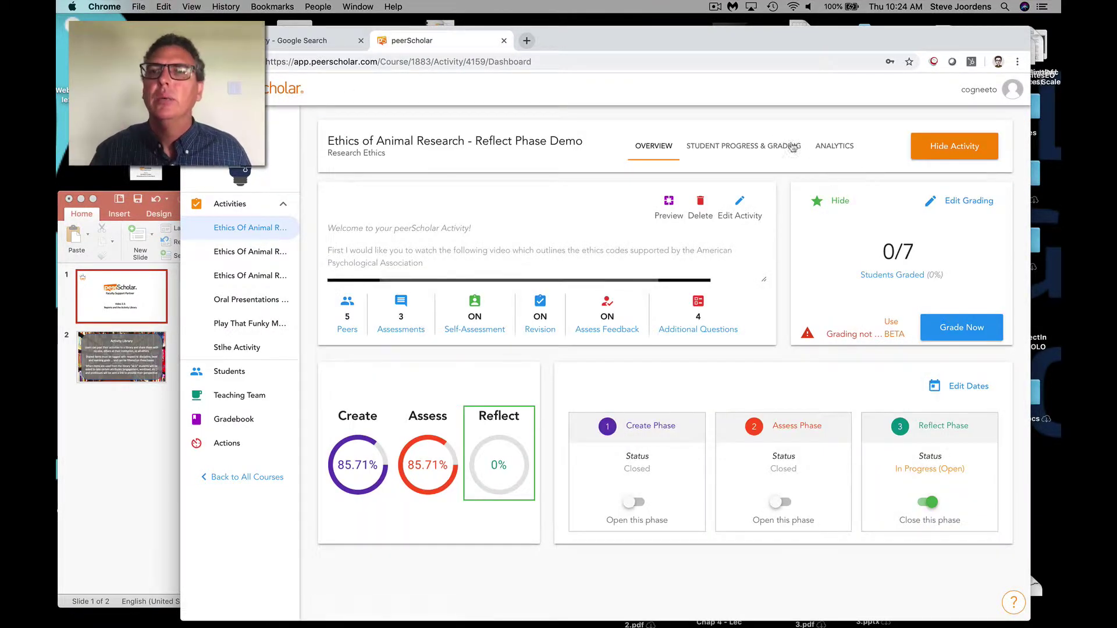
pyautogui.click(764, 146)
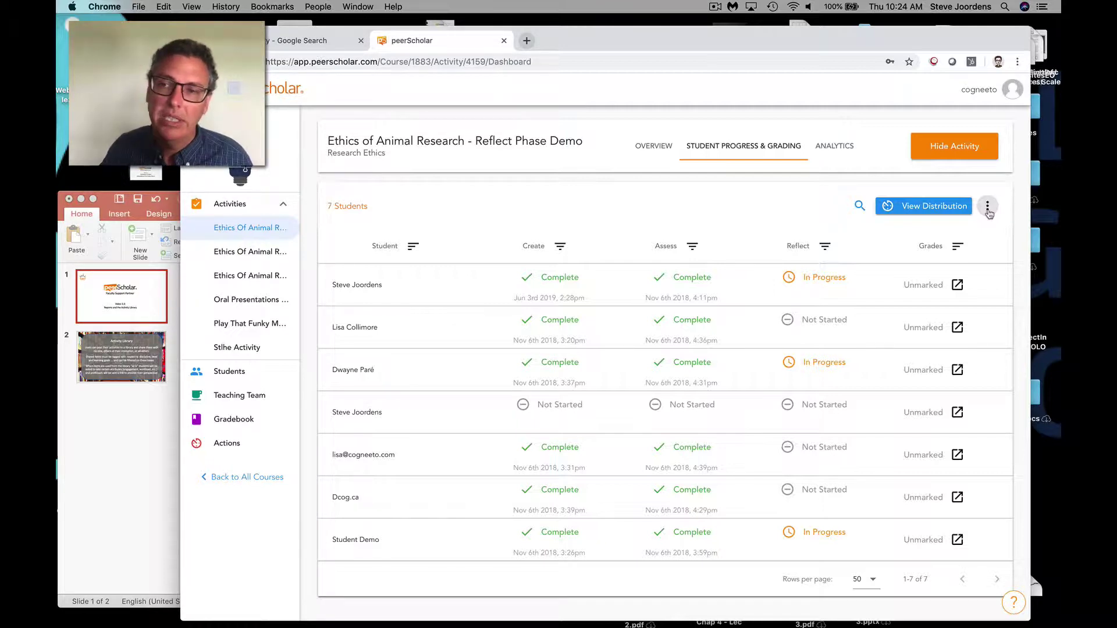
# - Download the Peer Ratings report covering all phases and open the downloaded file
pyautogui.click(987, 207)
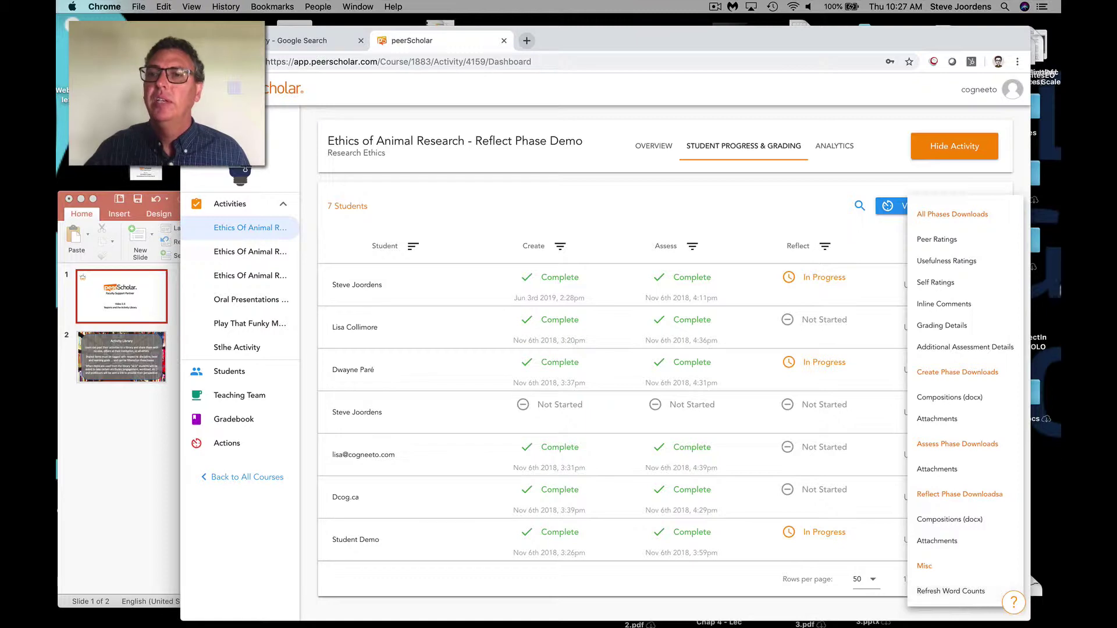
pyautogui.click(944, 246)
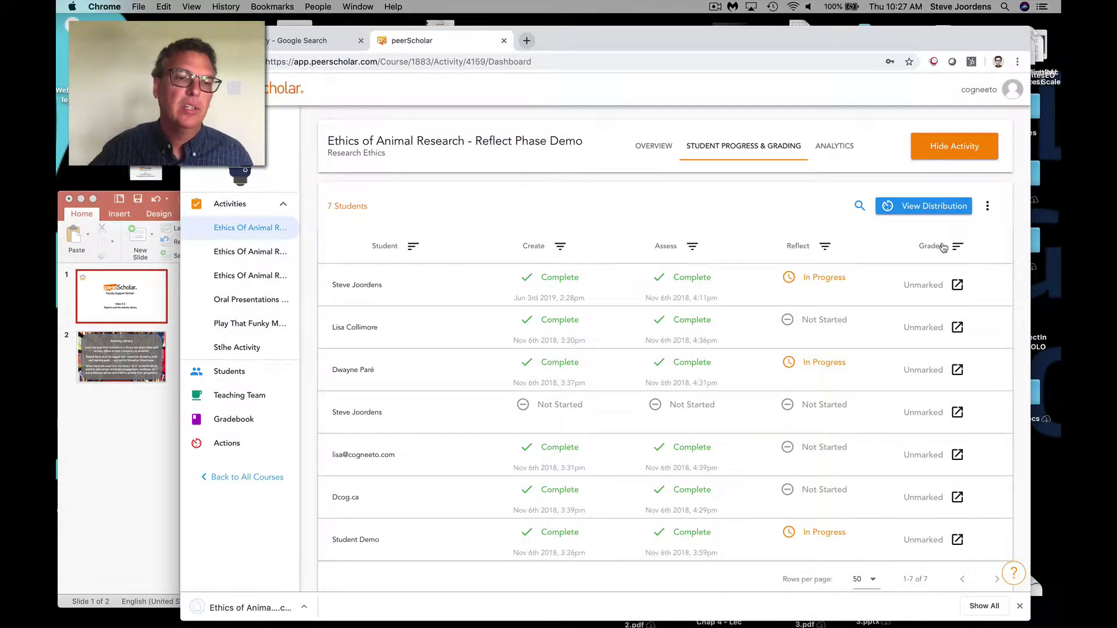
pyautogui.click(255, 605)
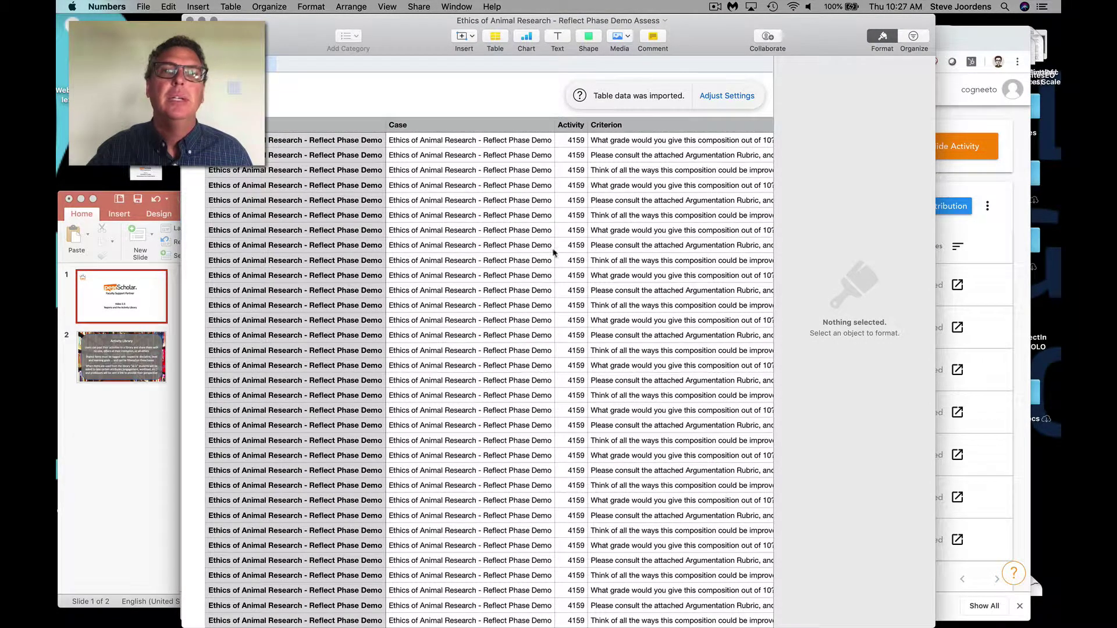
# - Examine the peer ratings spreadsheet's columns for case, criterion, student, target peer, phase, value and group, and close it
pyautogui.hscroll(10, 504, 277)
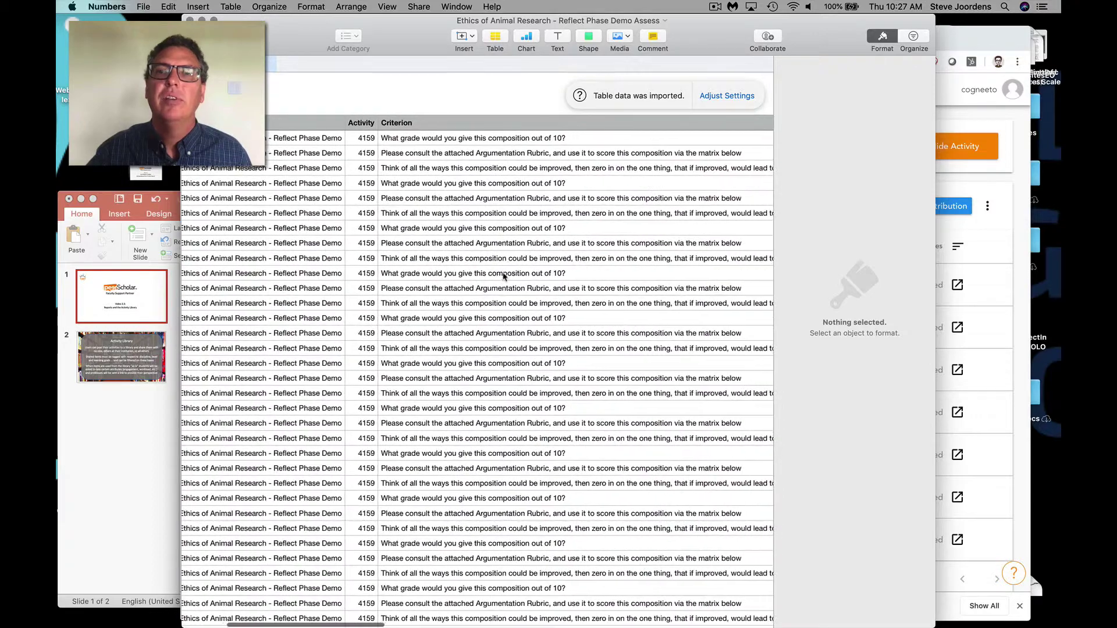
pyautogui.hscroll(10, 504, 277)
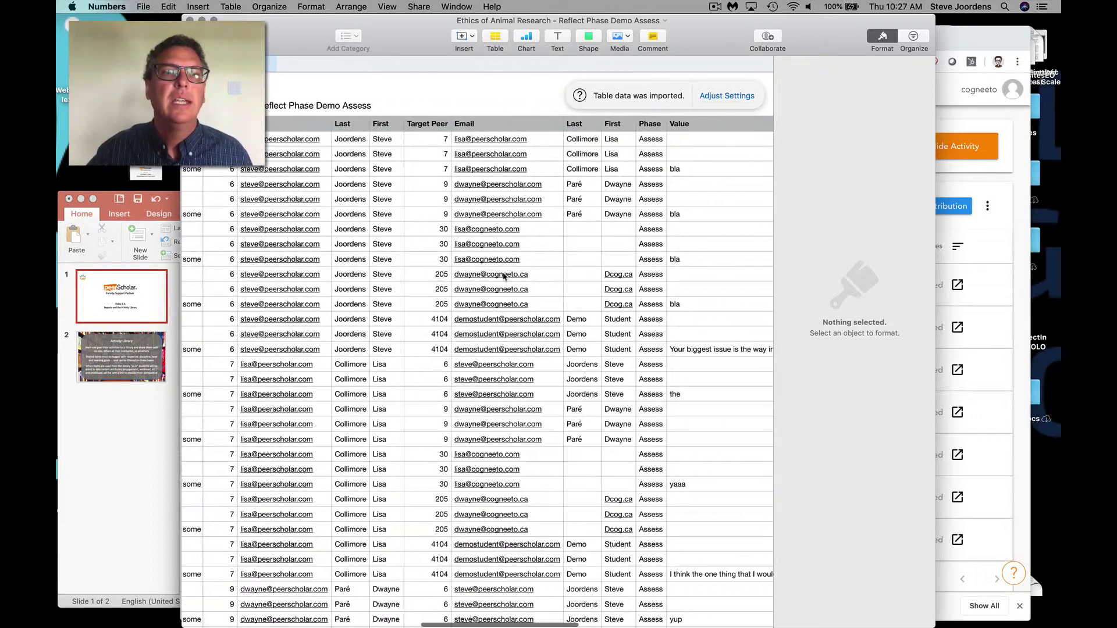
pyautogui.hscroll(10, 504, 277)
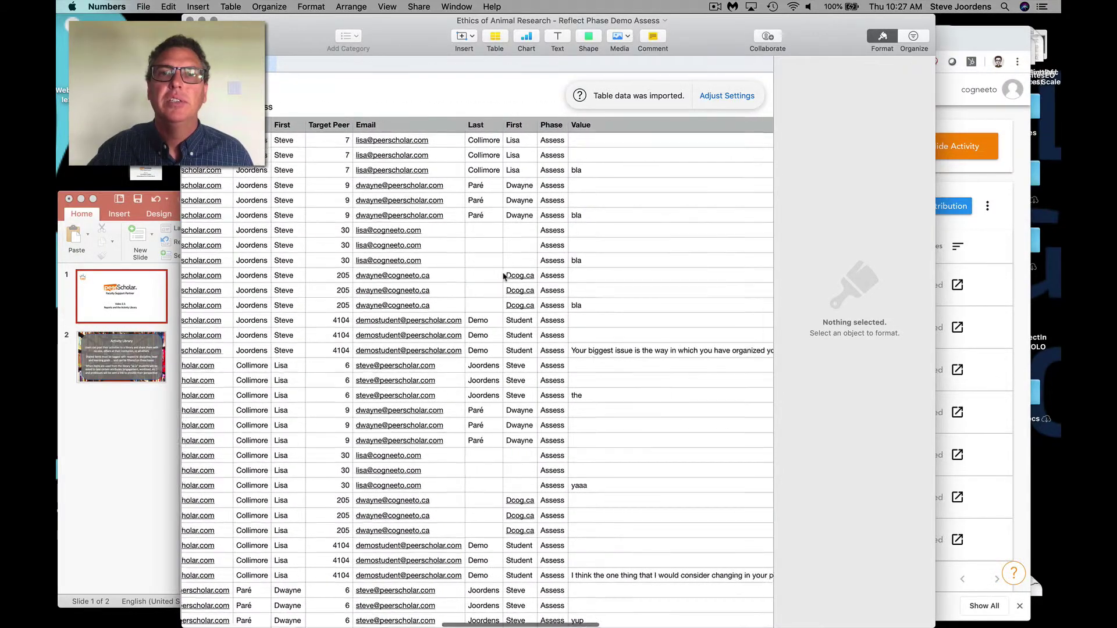
pyautogui.hscroll(5, 504, 276)
pyautogui.hscroll(-10, 504, 277)
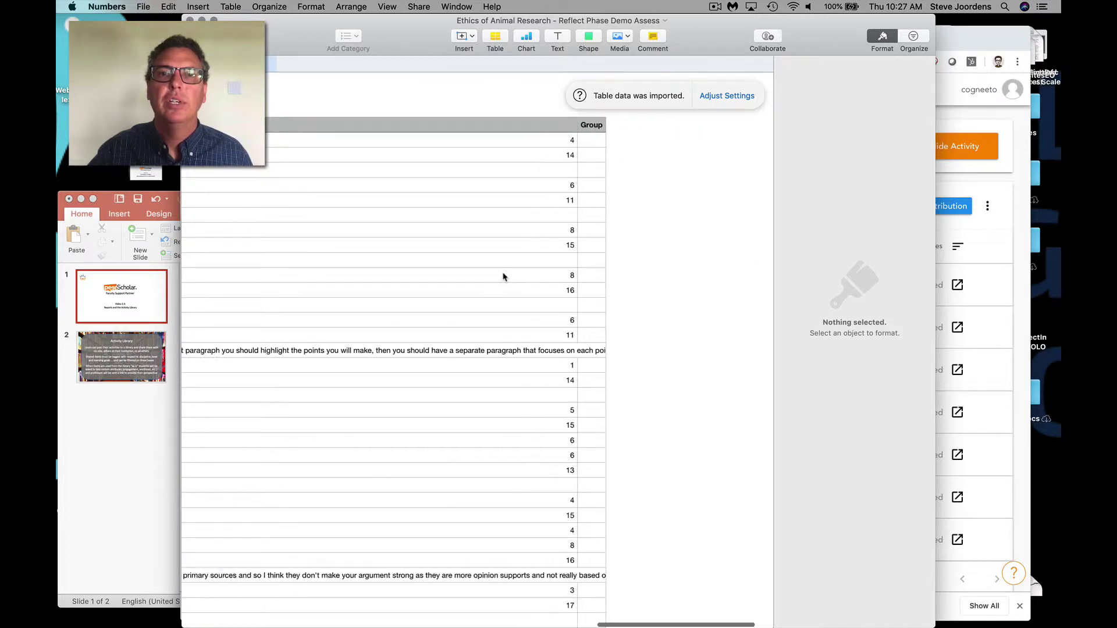
pyautogui.hscroll(-10, 504, 277)
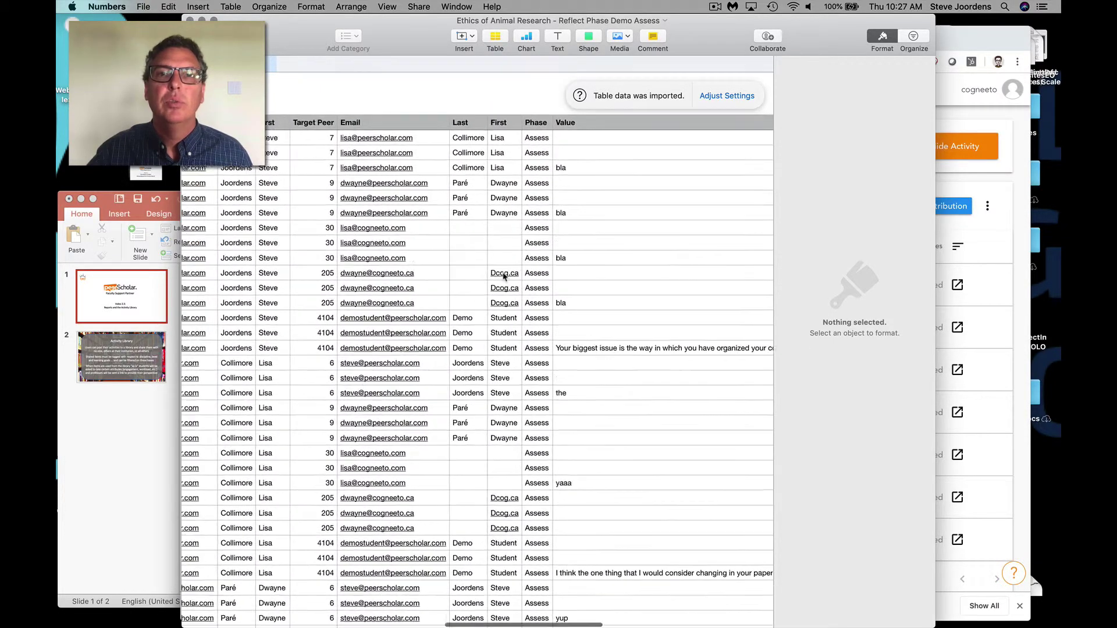
pyautogui.hscroll(3, 503, 277)
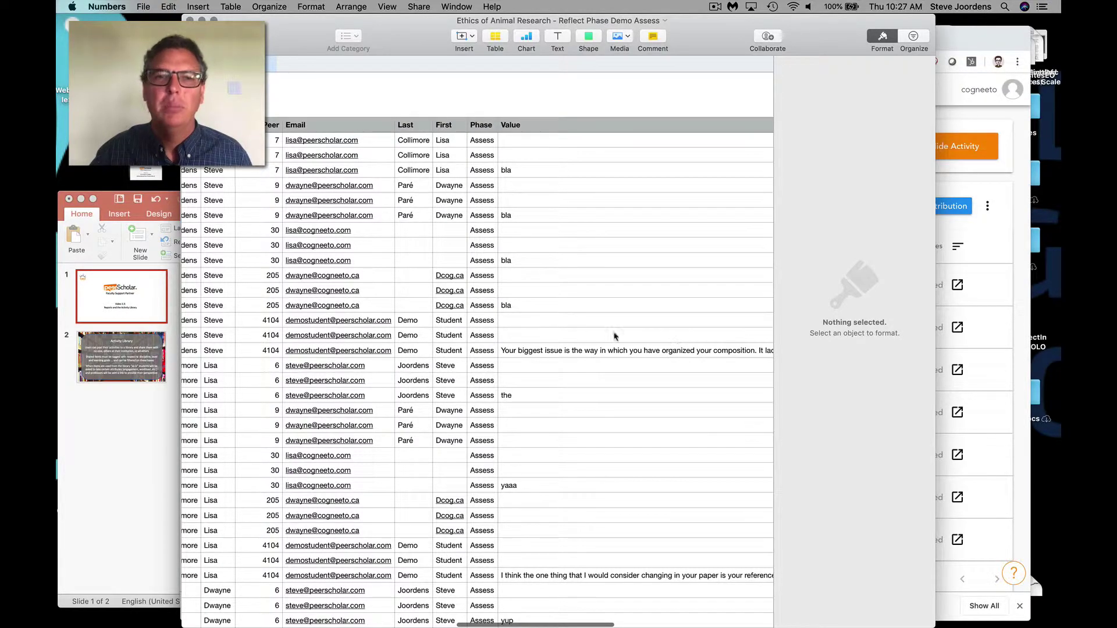
pyautogui.hscroll(-10, 465, 316)
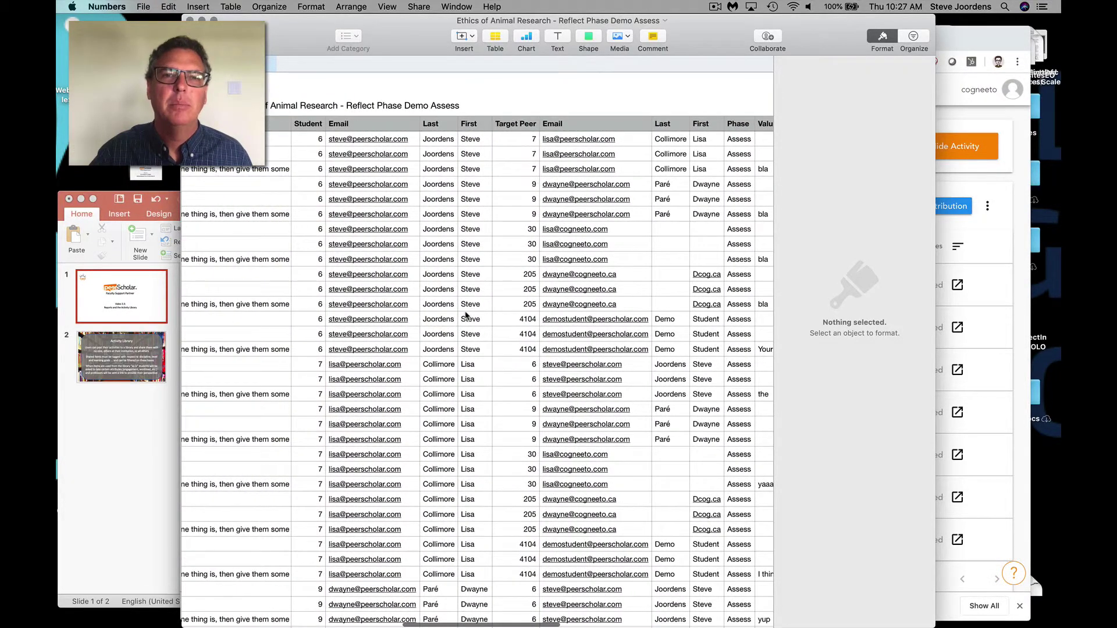
pyautogui.hscroll(-7, 466, 316)
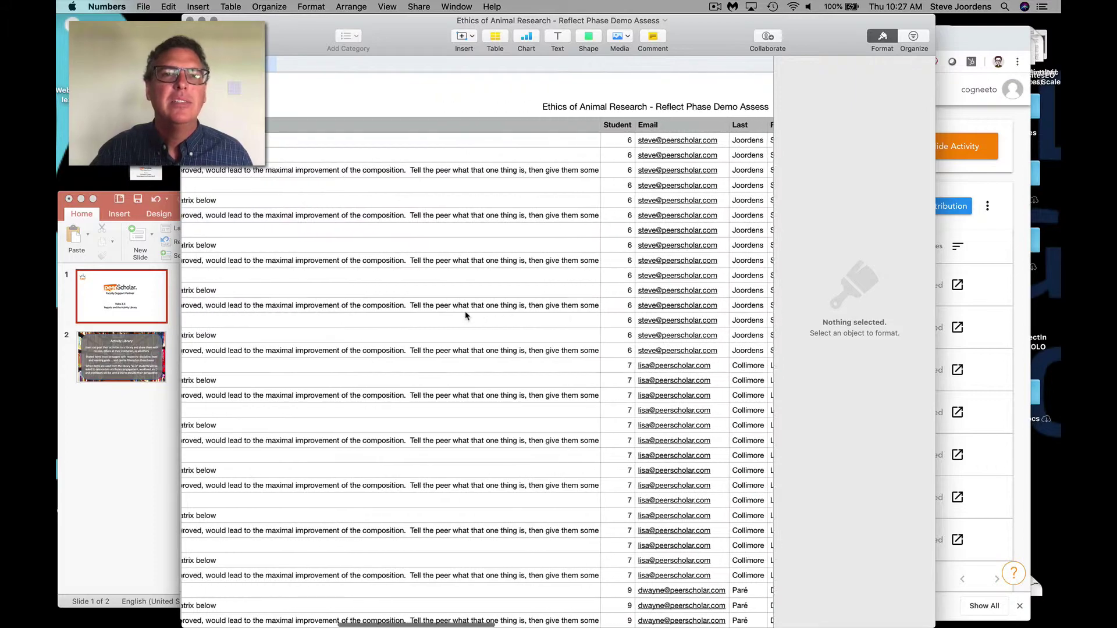
pyautogui.hscroll(-8, 465, 316)
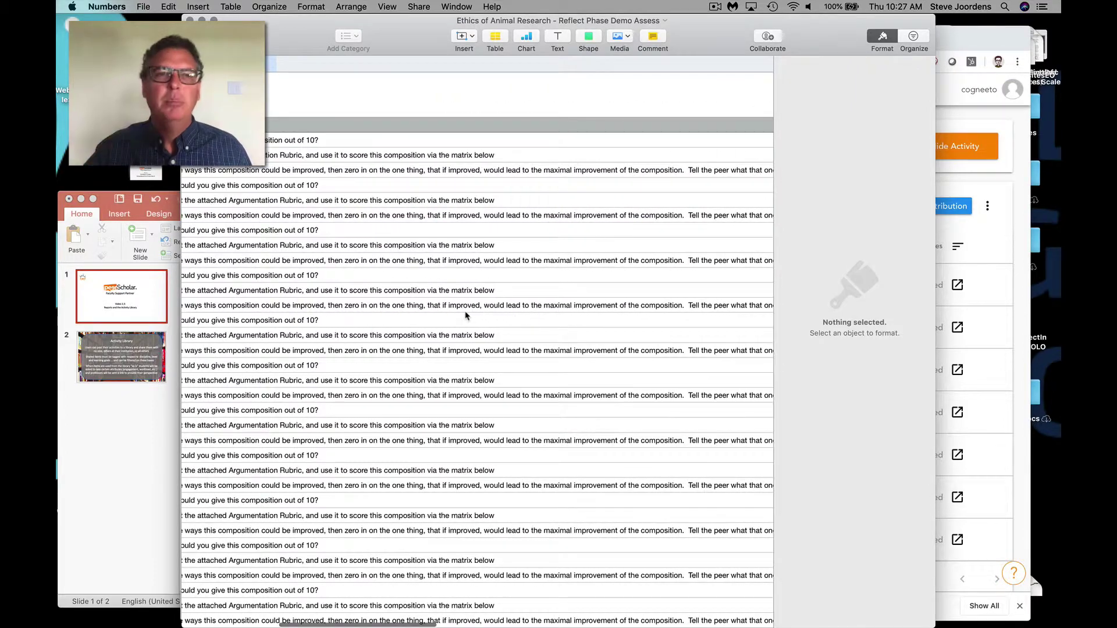
pyautogui.hscroll(-4, 466, 315)
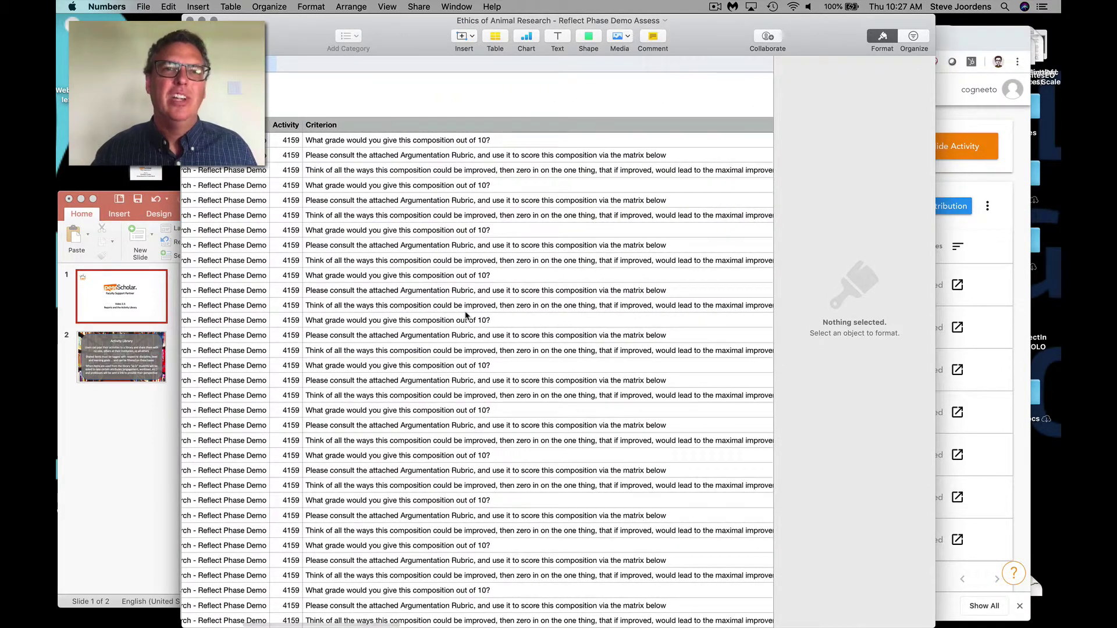
pyautogui.hscroll(-5, 465, 316)
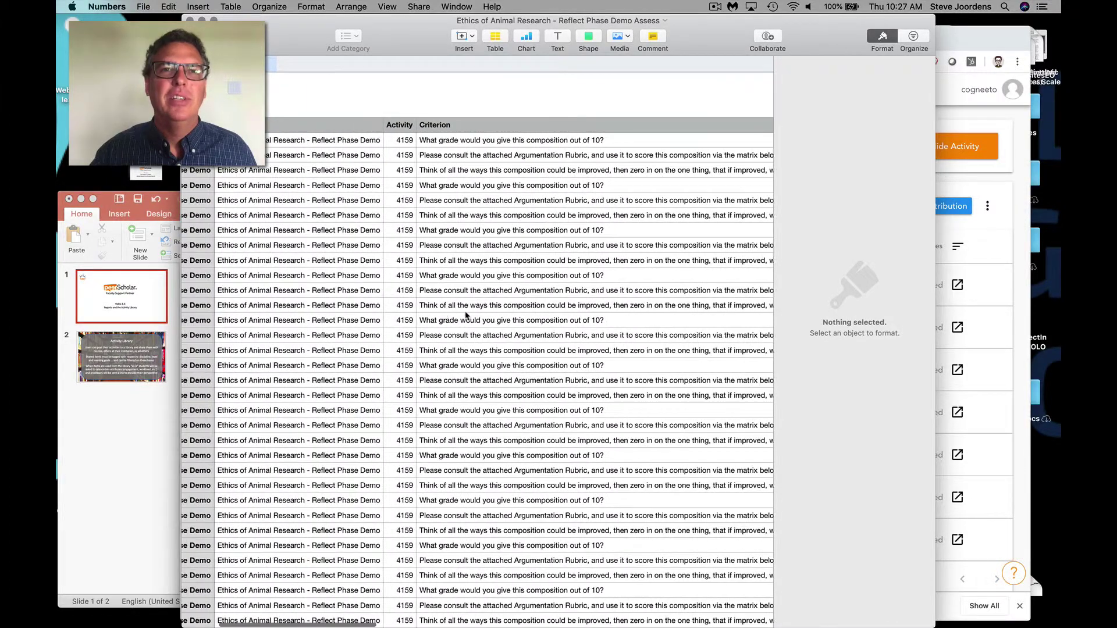
pyautogui.hscroll(-1, 465, 316)
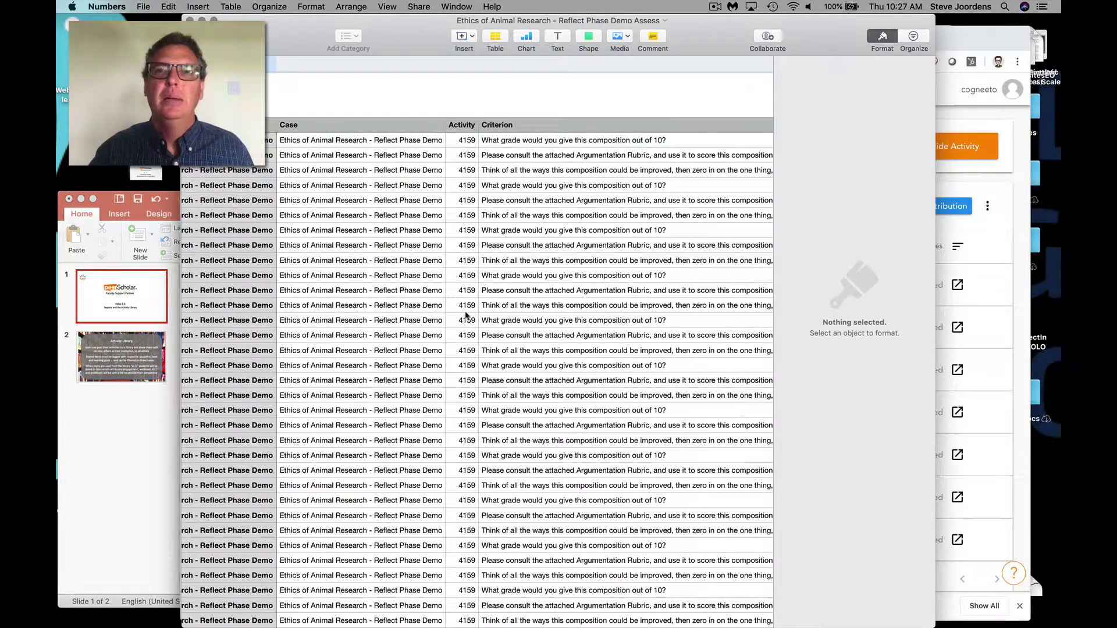
pyautogui.hscroll(8, 465, 316)
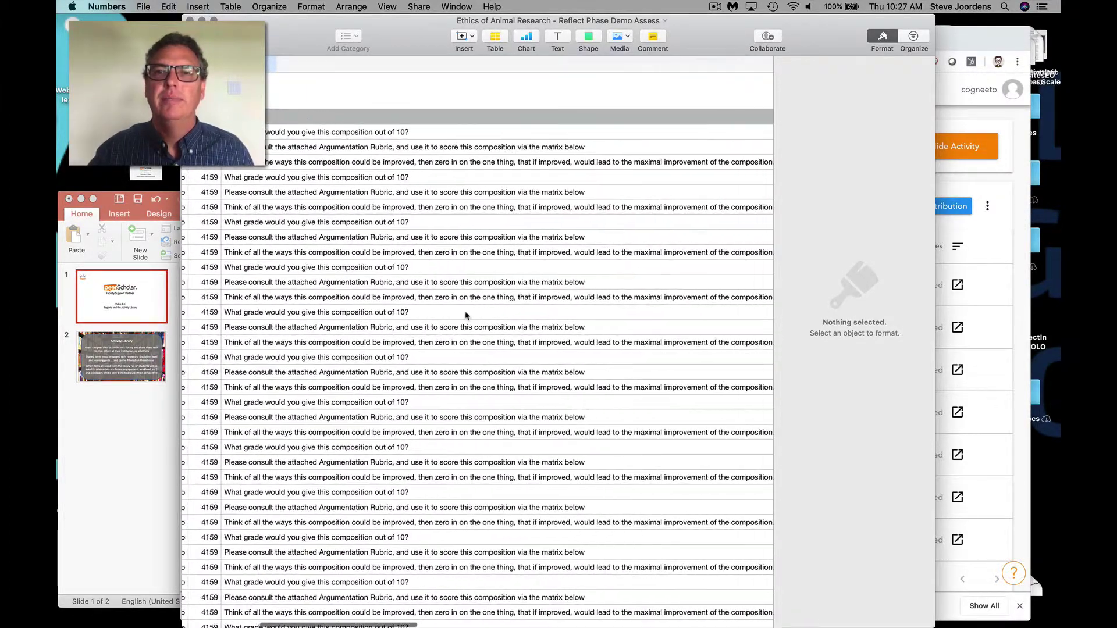
pyautogui.hscroll(5, 465, 316)
pyautogui.hscroll(-6, 466, 316)
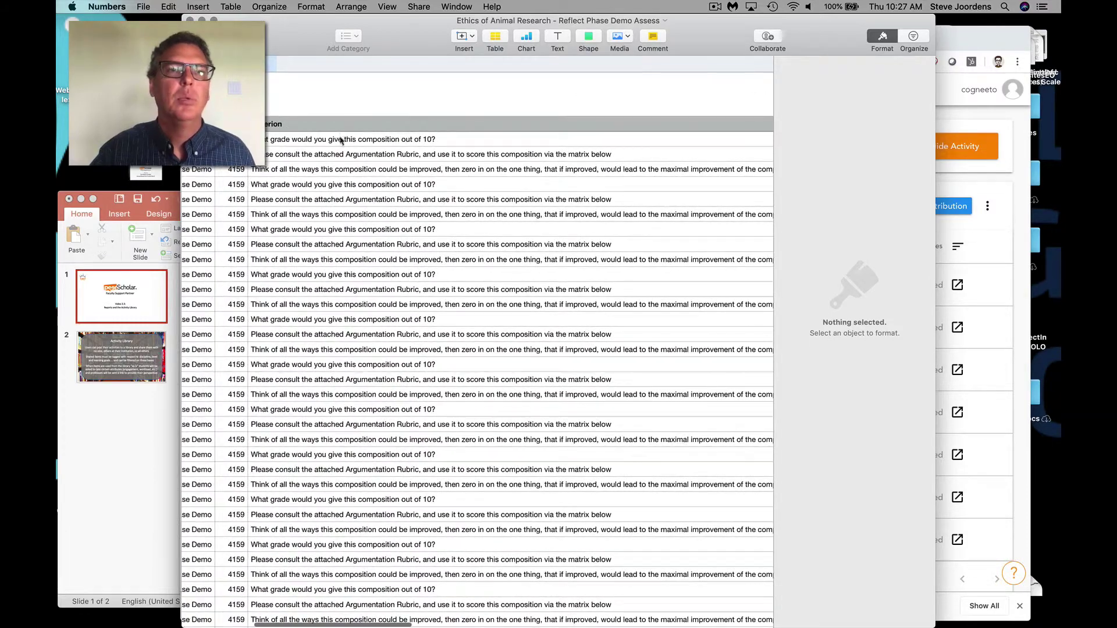
pyautogui.hscroll(10, 460, 215)
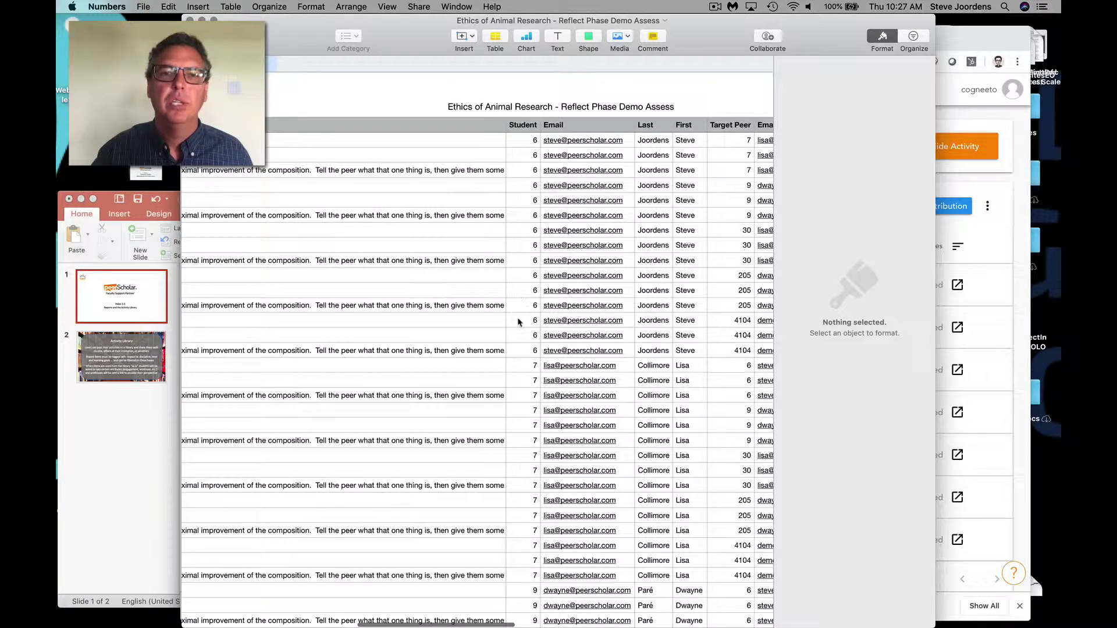
pyautogui.scroll(-5, 522, 355)
pyautogui.hscroll(-1, 523, 355)
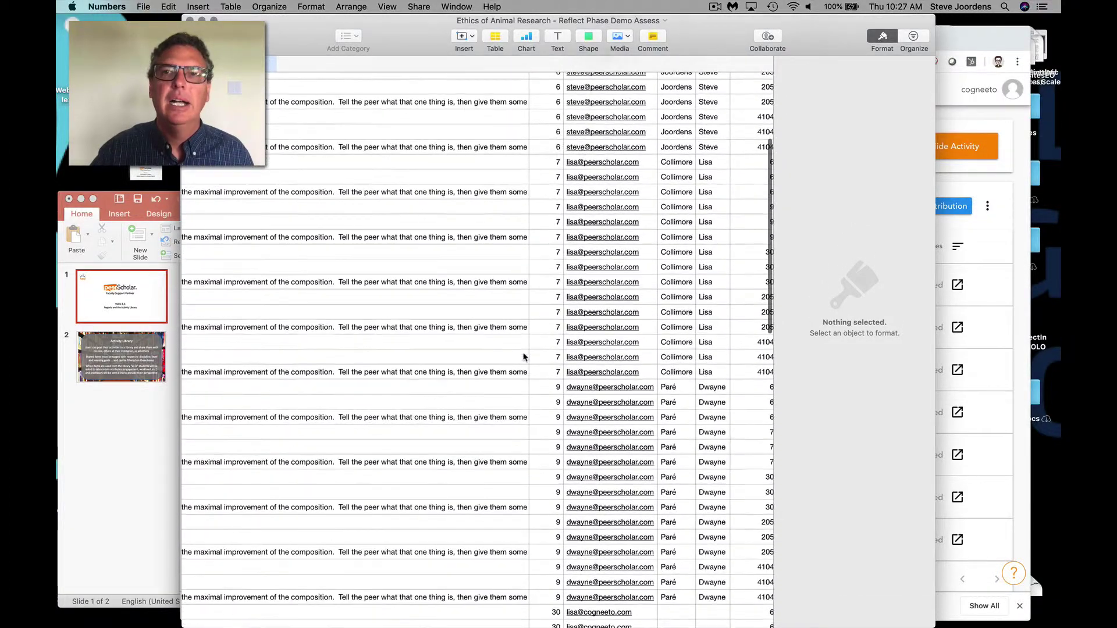
pyautogui.scroll(5, 523, 357)
pyautogui.hscroll(-1, 523, 357)
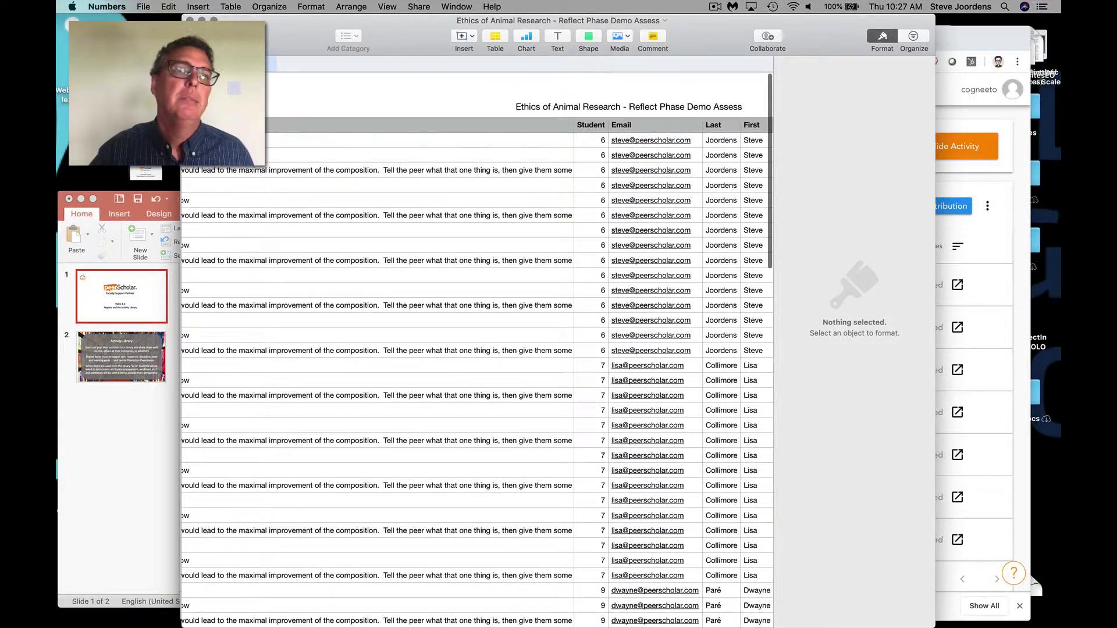
pyautogui.press('super+w')
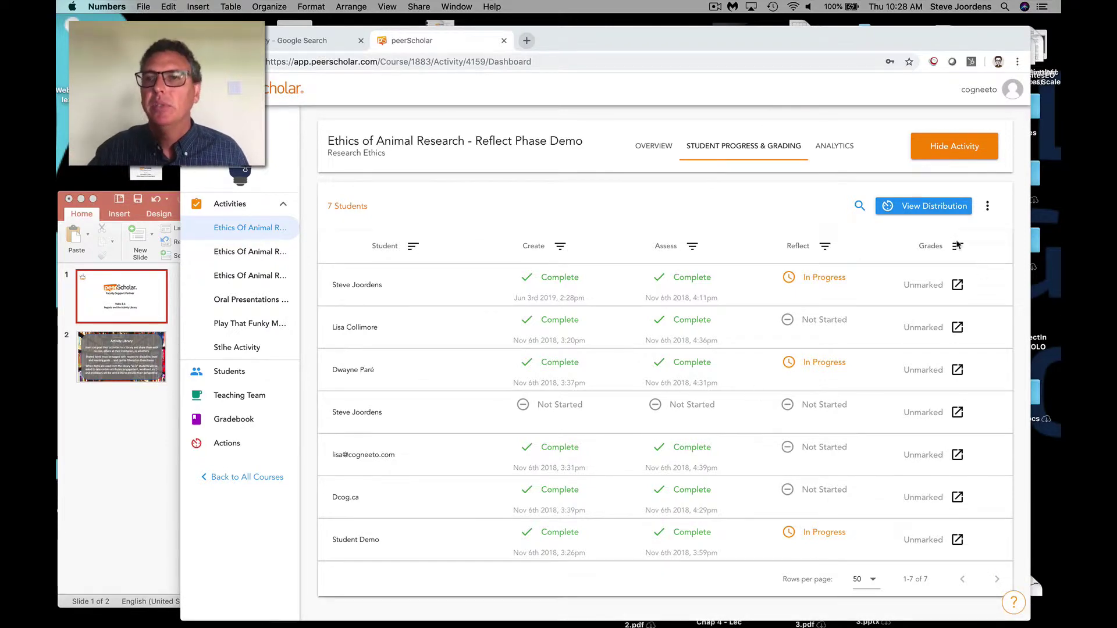
# - Open the activity's analytics and examine the total completion rate, grade distribution and recent actions
pyautogui.click(847, 146)
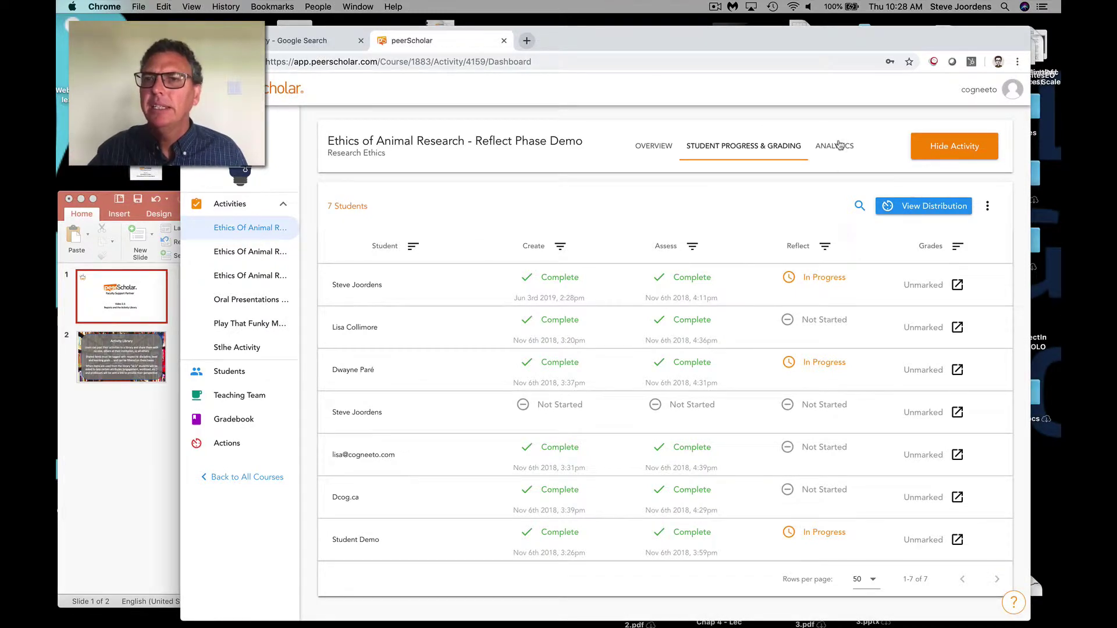
pyautogui.click(839, 146)
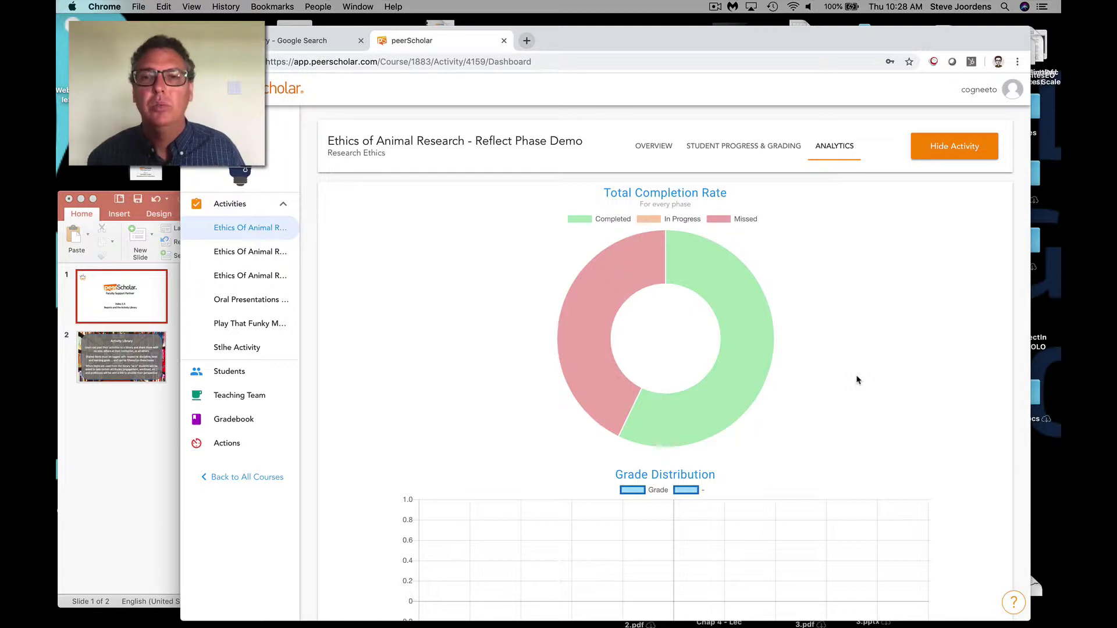
pyautogui.scroll(-6, 857, 380)
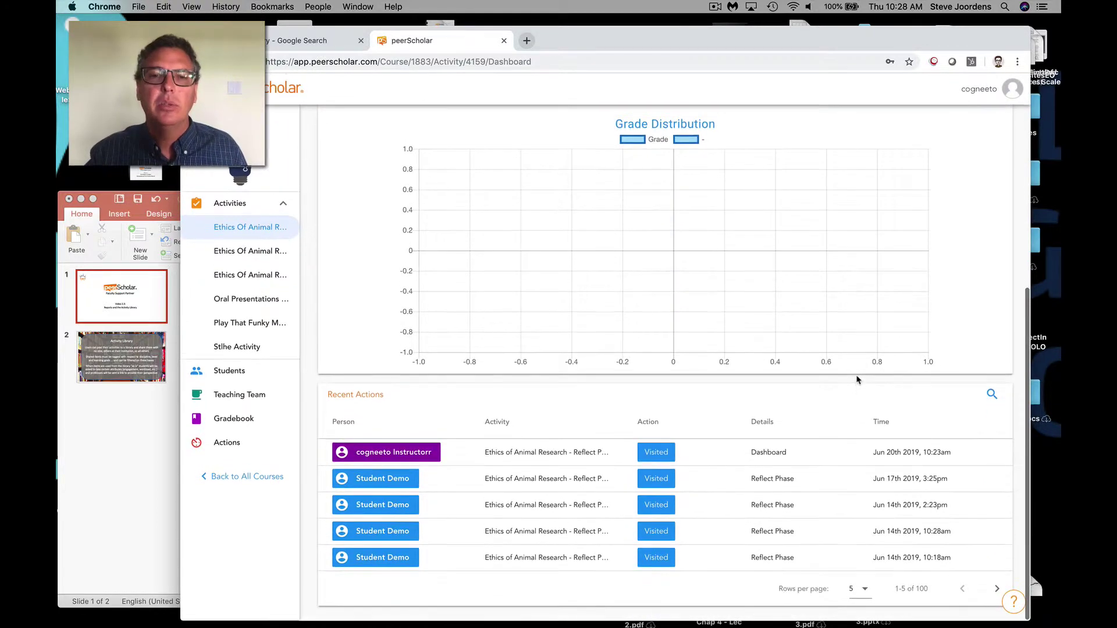
# - Look over the activity's grade distribution chart once more and return to the total completion rate chart
pyautogui.scroll(3, 857, 380)
pyautogui.scroll(3, 857, 380)
pyautogui.scroll(-4, 857, 380)
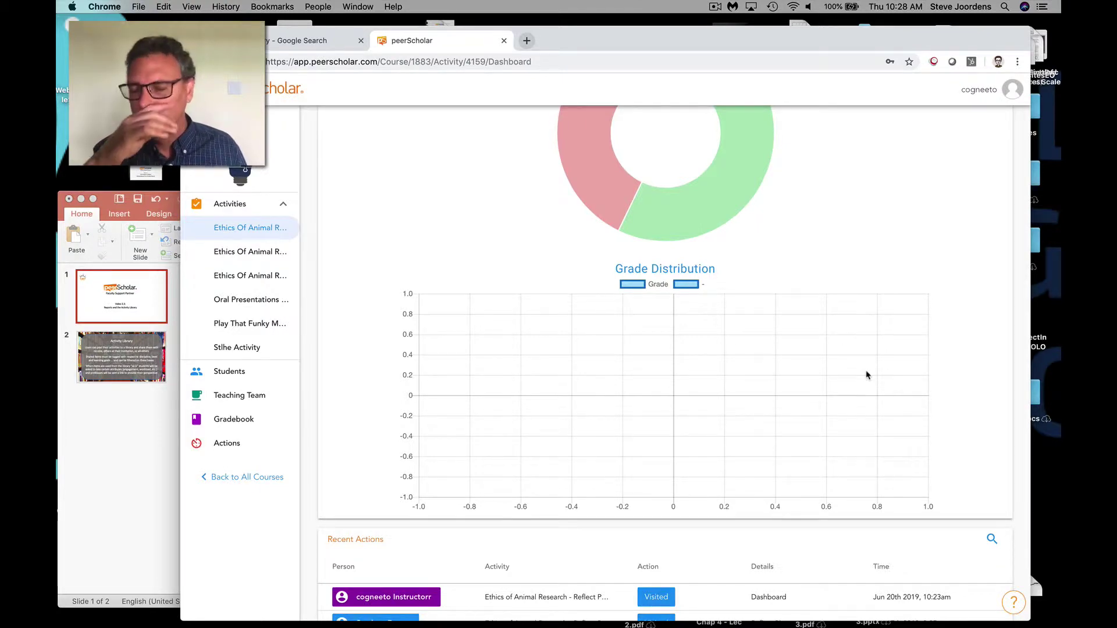
pyautogui.scroll(4, 867, 375)
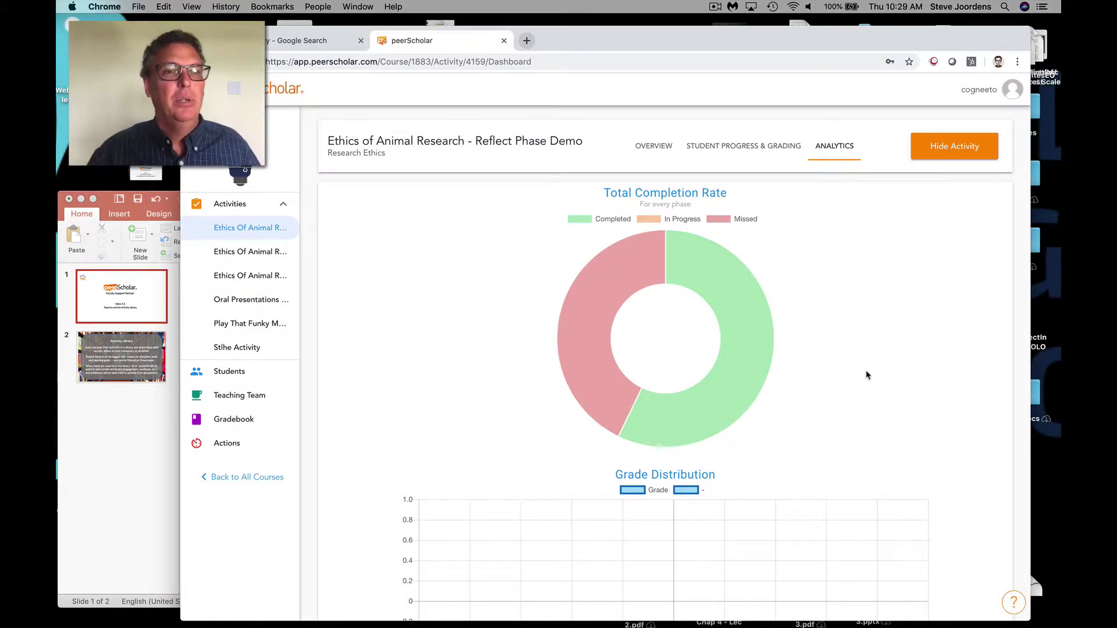
# - Switch to the PowerPoint presentation and select the Activity Library slide
pyautogui.click(152, 357)
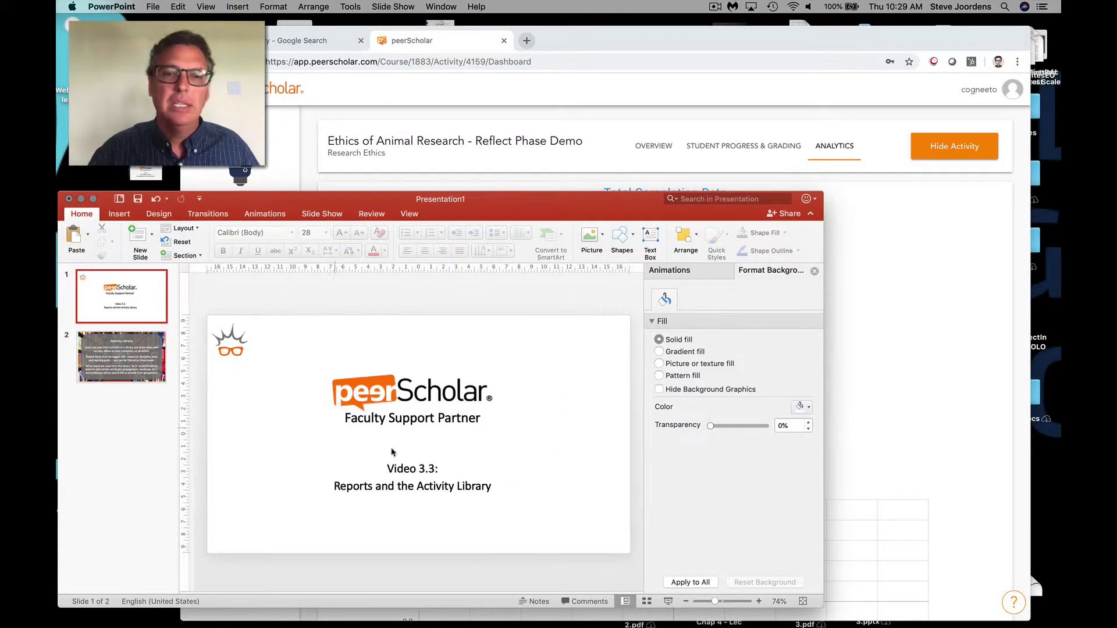
pyautogui.click(149, 378)
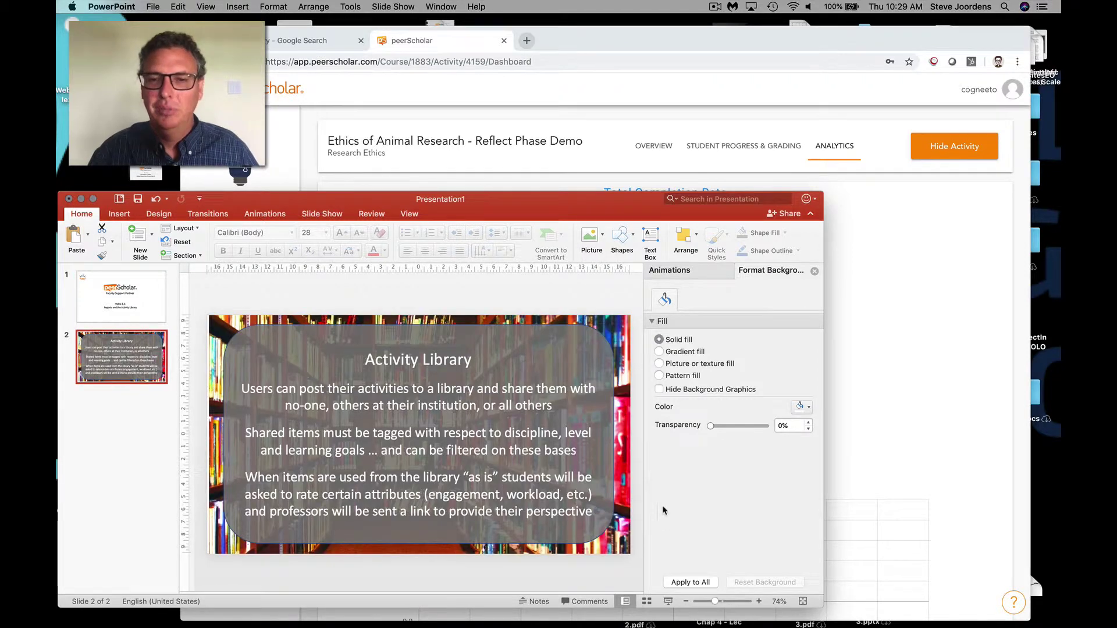
# - Switch back to peerScholar in Chrome and show the account options for Account Settings and Logout
pyautogui.click(931, 301)
pyautogui.click(1013, 90)
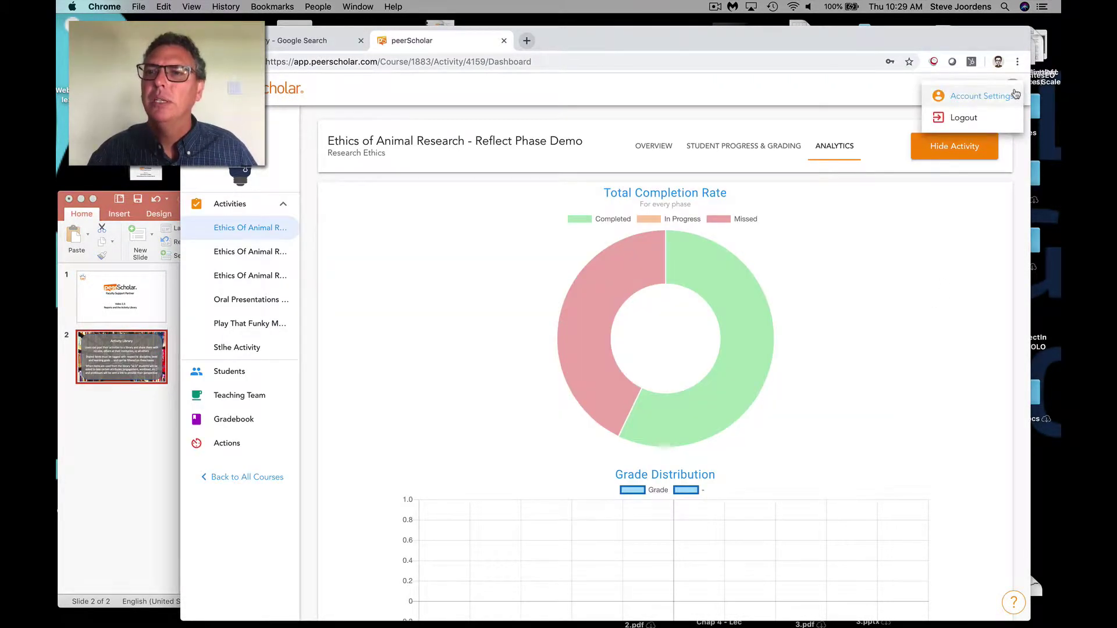
pyautogui.click(948, 238)
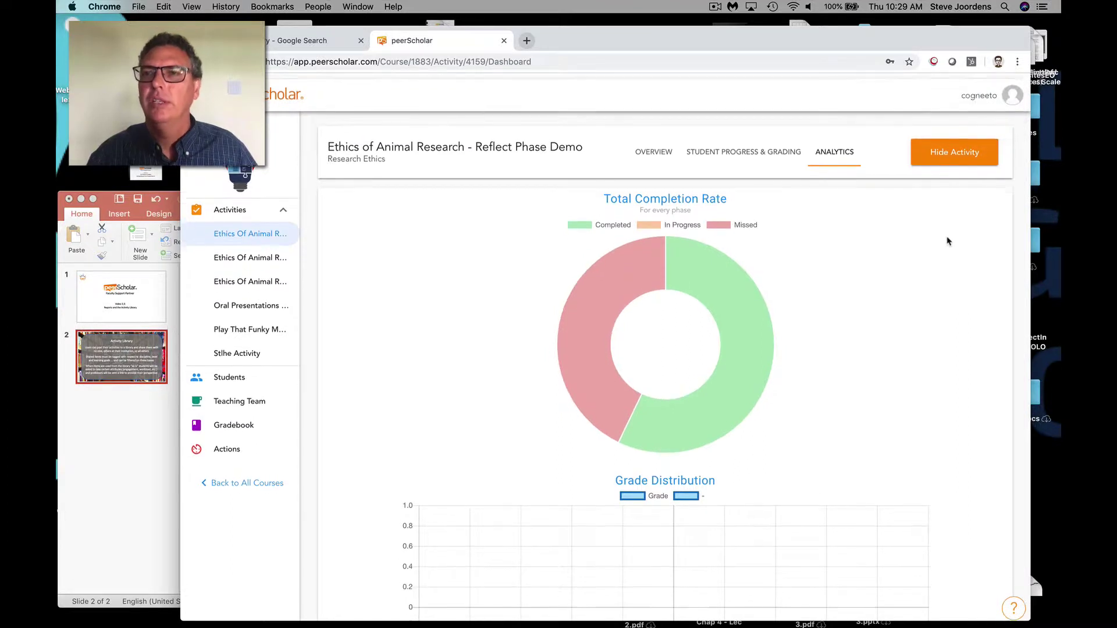
pyautogui.click(1010, 96)
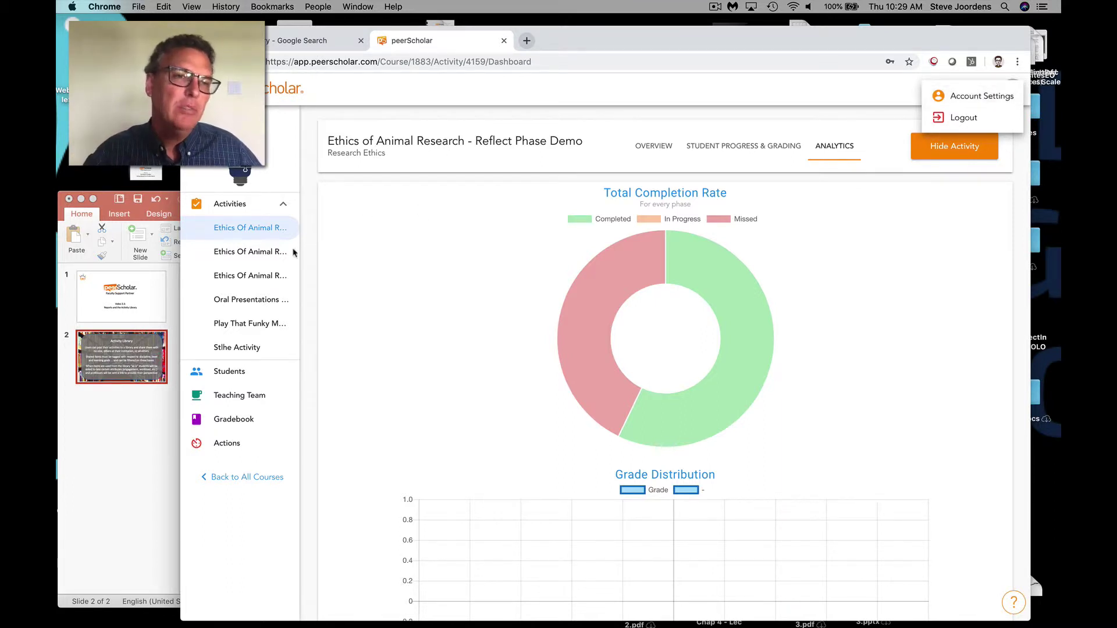
# - Return to PowerPoint and start the slide show from the Activity Library slide
pyautogui.click(116, 358)
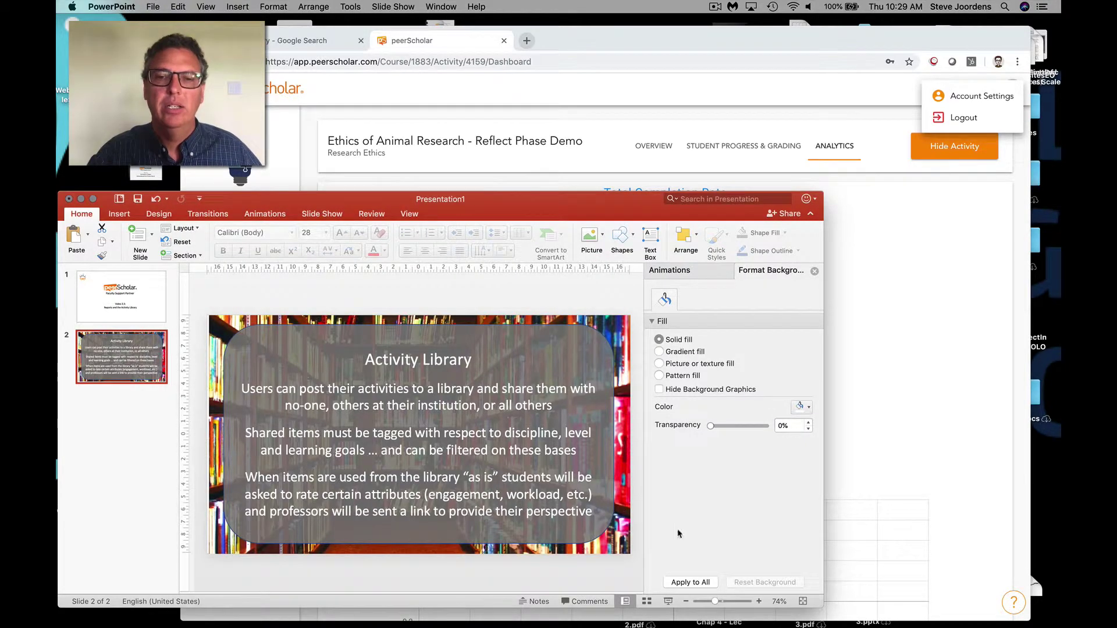
pyautogui.click(673, 603)
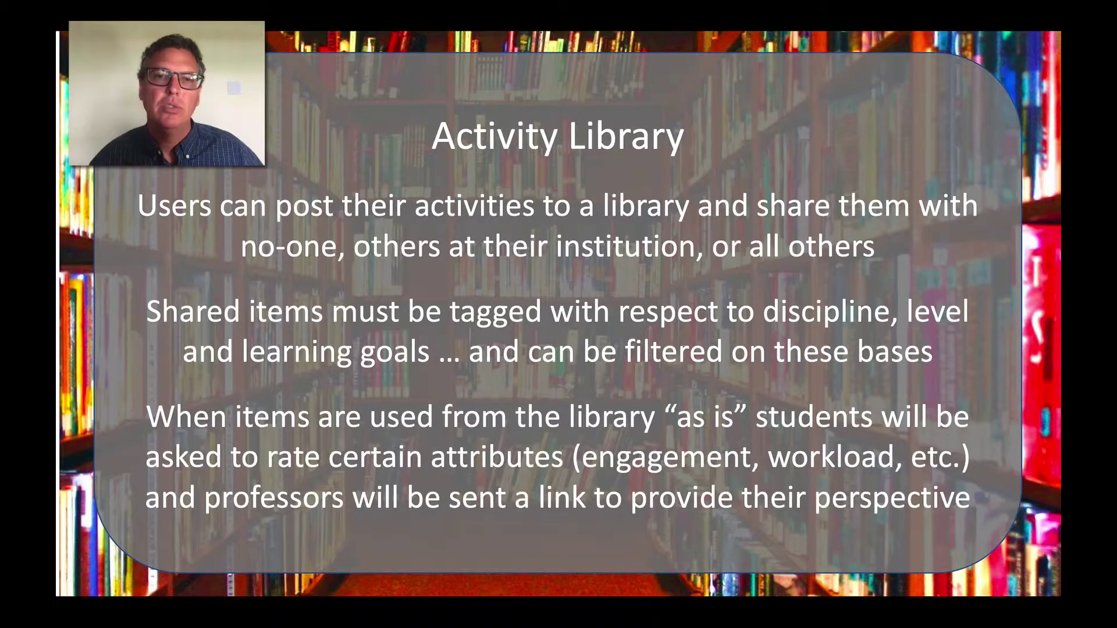